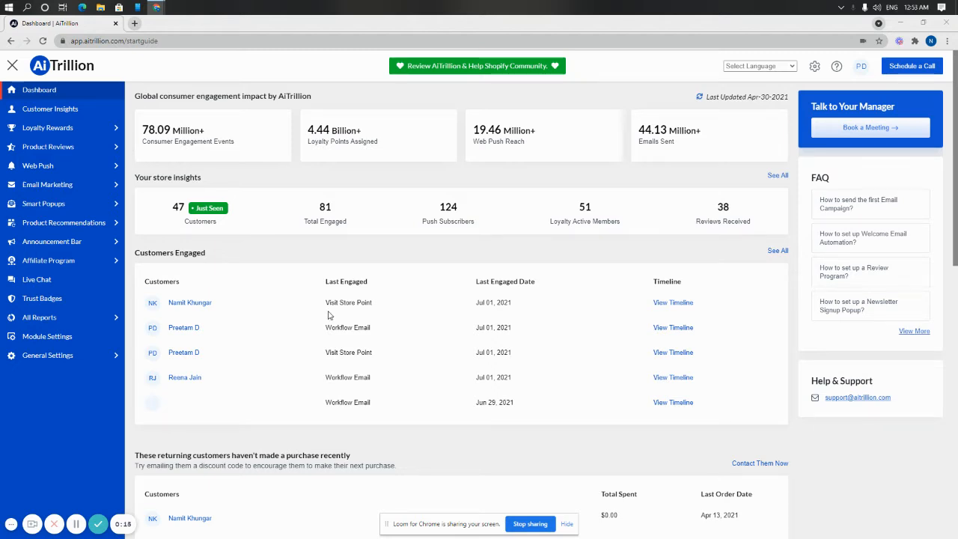
Open the Product Reviews email settings and set the review email to be sent after 6 days
click(111, 147)
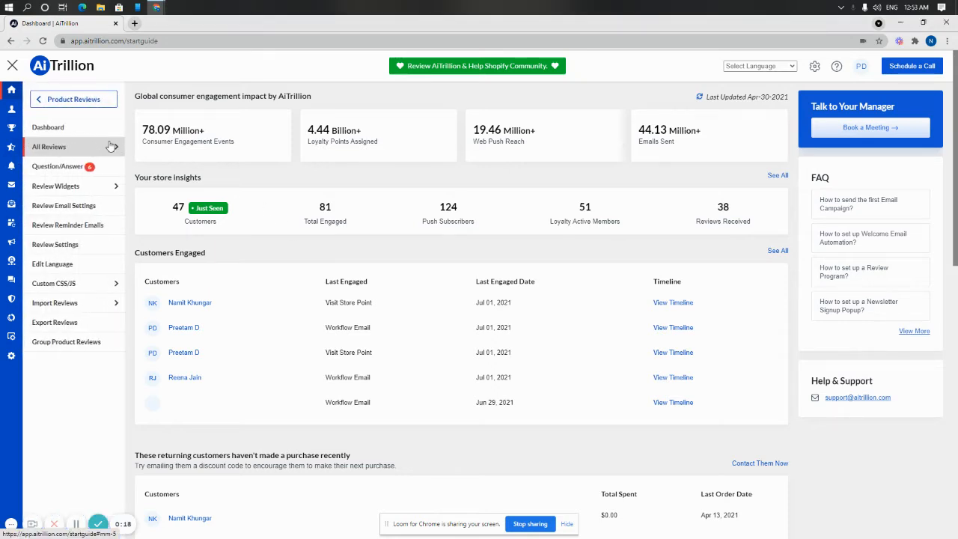
click(96, 204)
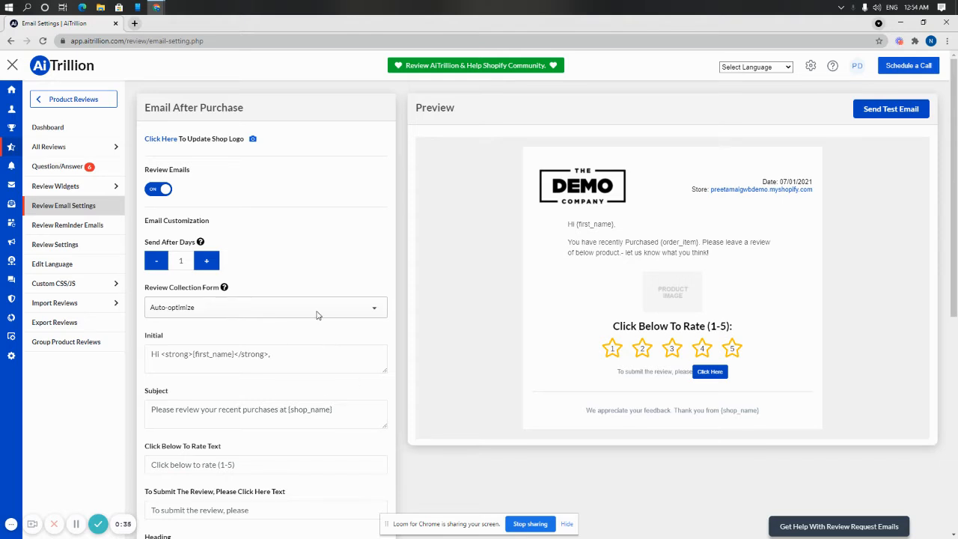
click(207, 261)
Preview the Landing page and In-mail review collection forms for the after-purchase email and set the form back to Auto-optimize
click(183, 308)
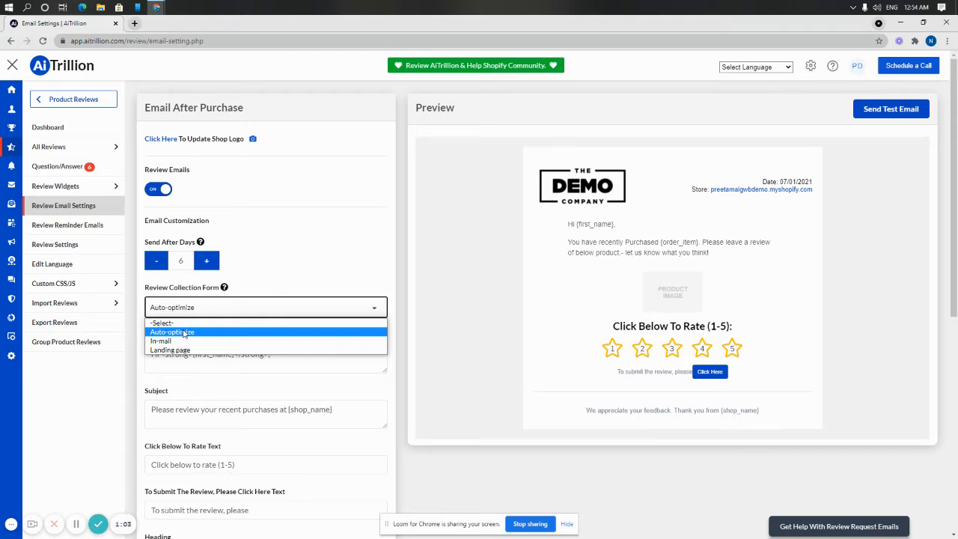
click(183, 332)
click(180, 313)
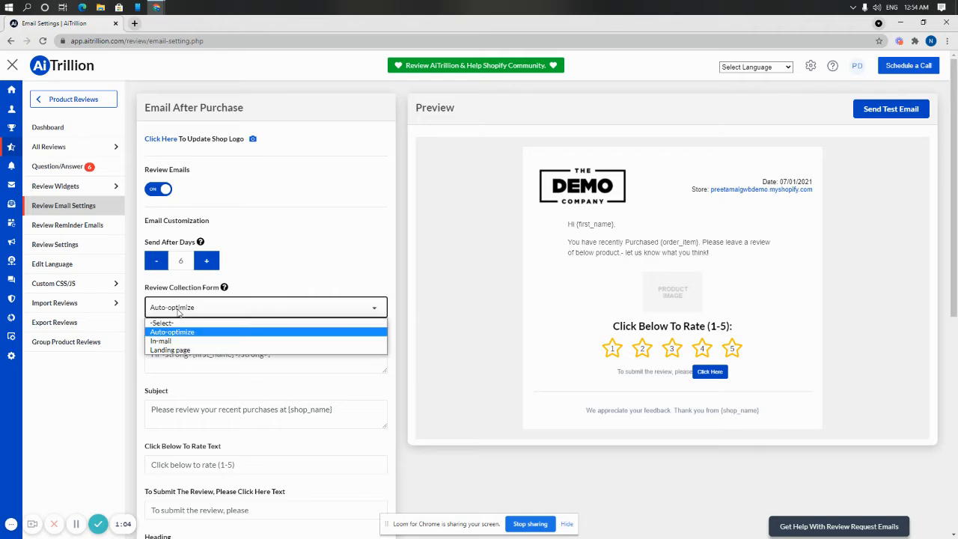
click(172, 351)
click(172, 307)
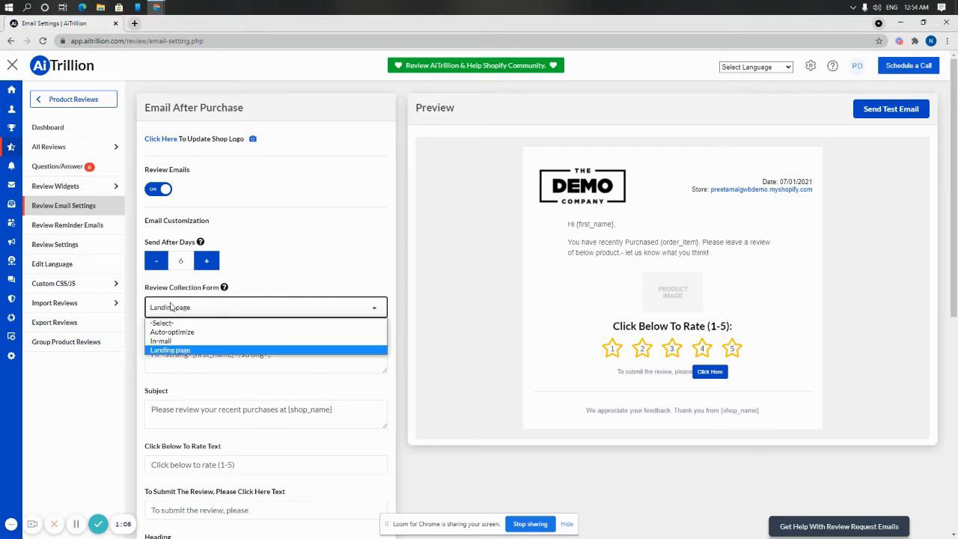
click(167, 343)
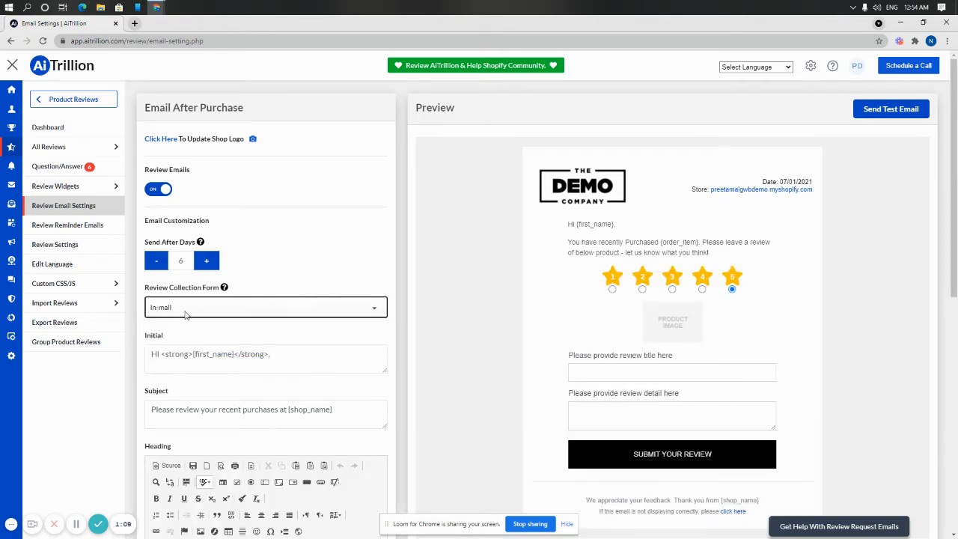
click(185, 313)
click(185, 331)
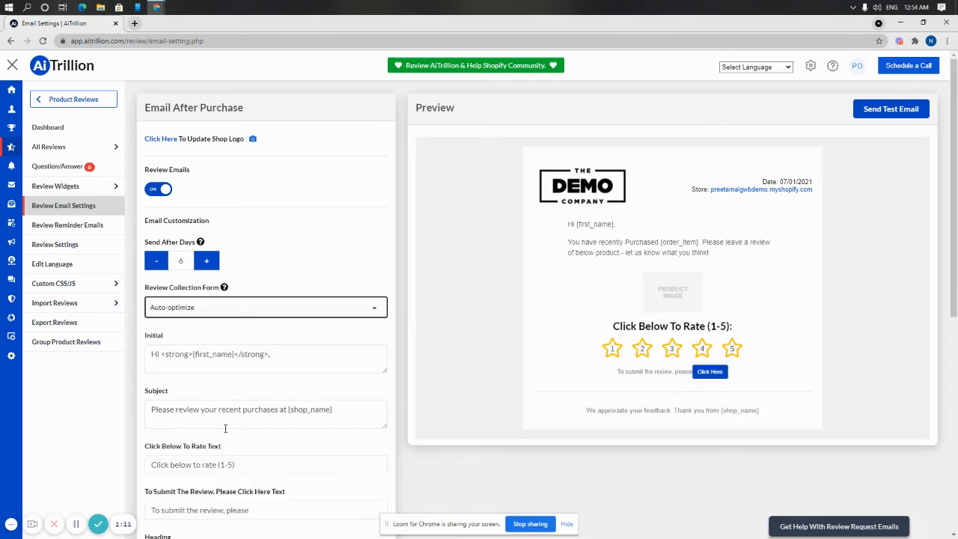
Examine the after-purchase email's Initial greeting and compare its {first_name} placeholder with the preview
click(185, 355)
scroll(187, 359, down, 2)
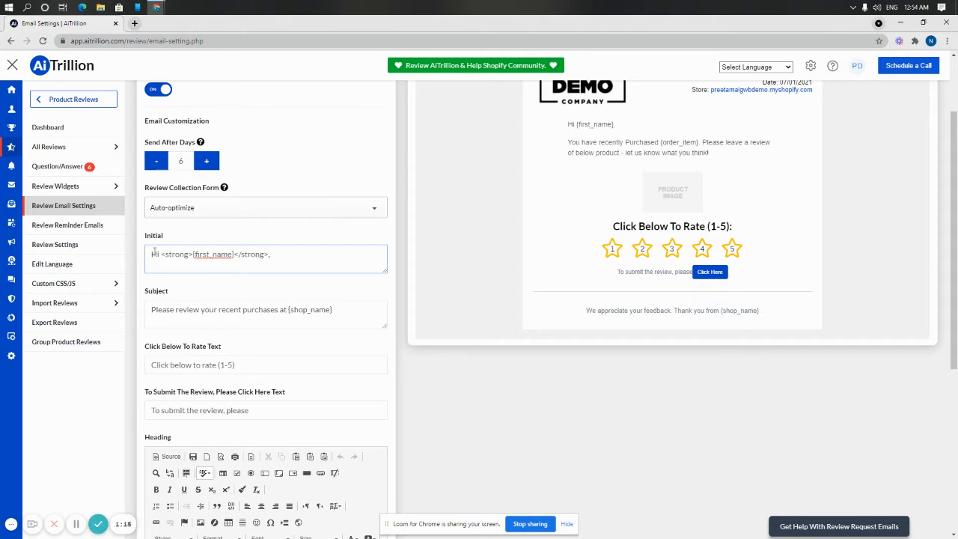
drag(154, 253, 168, 255)
click(276, 250)
drag(570, 125, 616, 124)
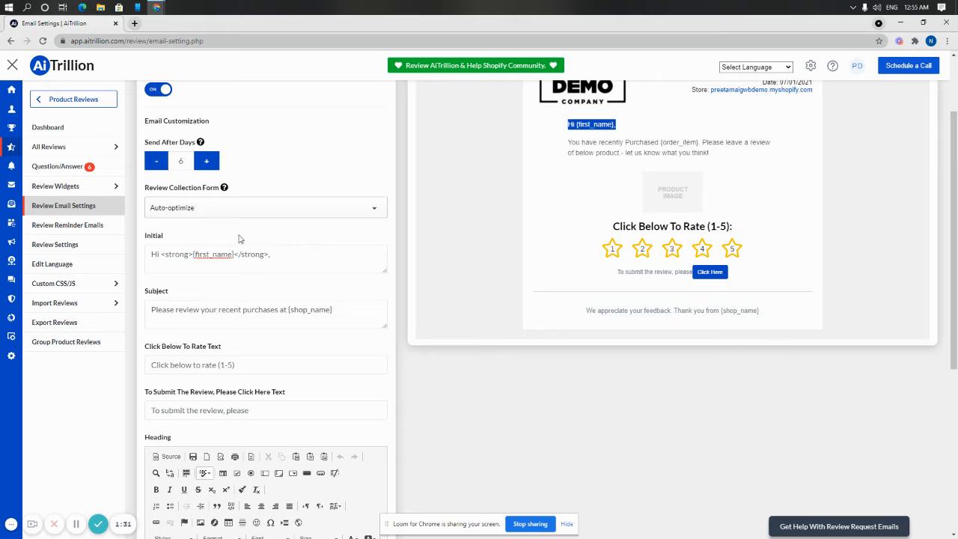
click(227, 254)
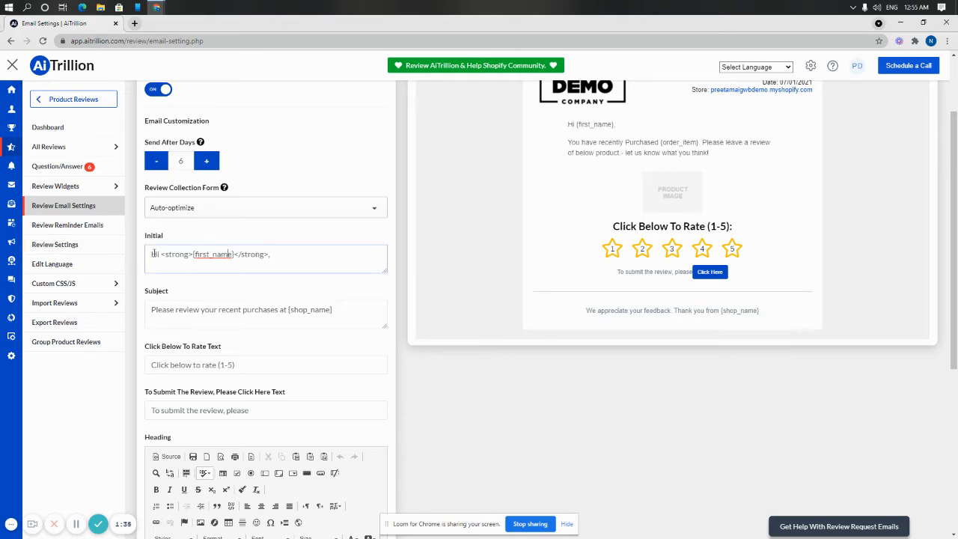
click(233, 254)
drag(234, 253, 194, 254)
Examine the after-purchase email's subject, its rating text and its review submission text
click(227, 320)
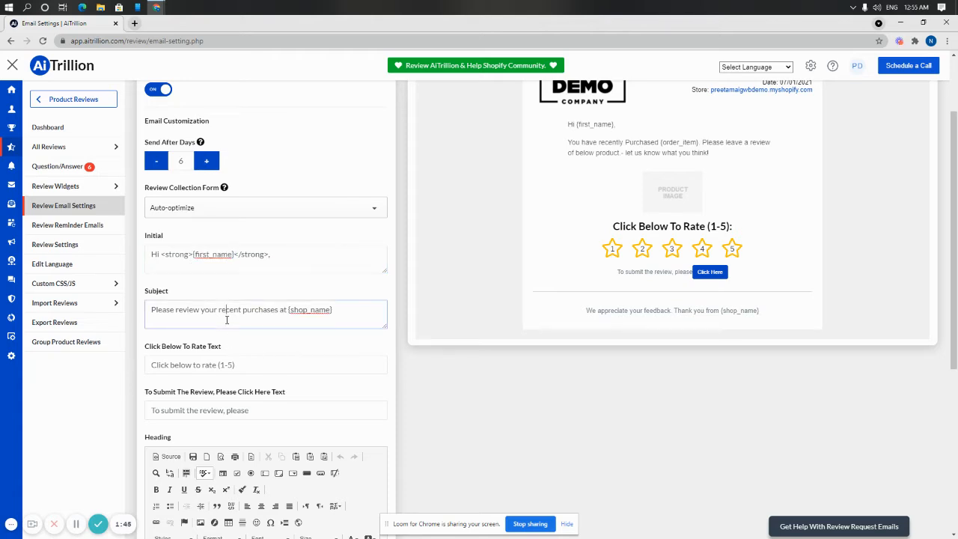
scroll(227, 320, down, 1)
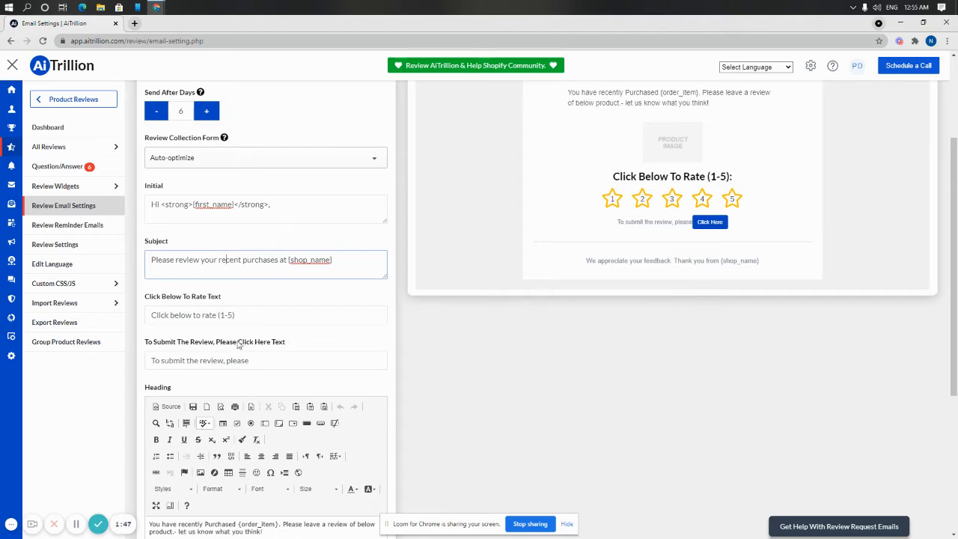
click(240, 322)
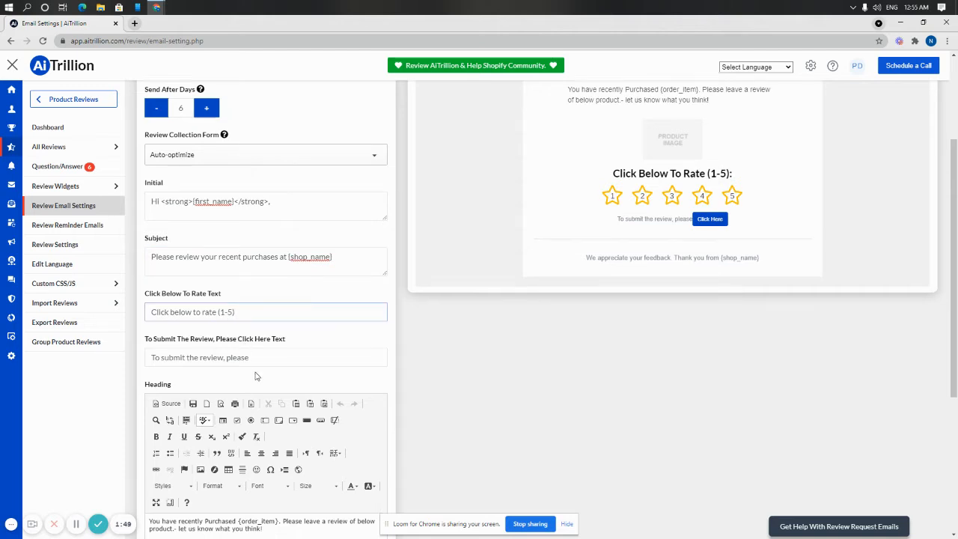
scroll(266, 345, down, 1)
click(275, 327)
scroll(275, 327, down, 3)
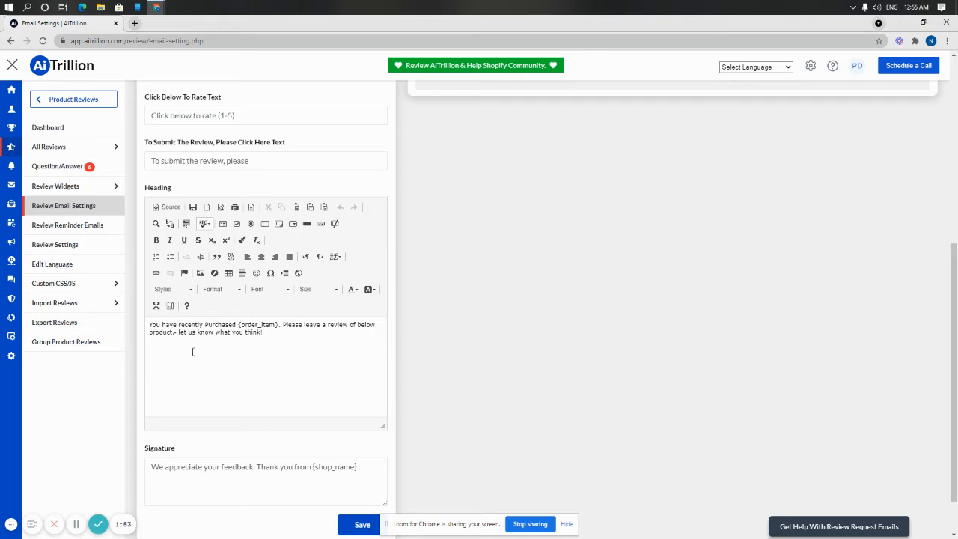
Examine the after-purchase email's heading text and its {order_item} placeholder
scroll(194, 352, up, 5)
scroll(234, 434, down, 2)
scroll(234, 434, down, 2)
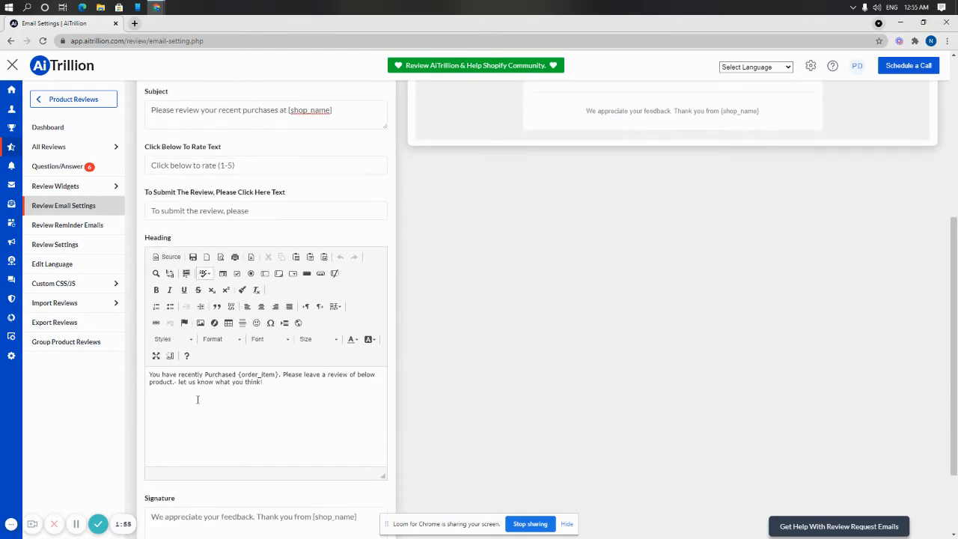
drag(179, 374, 283, 376)
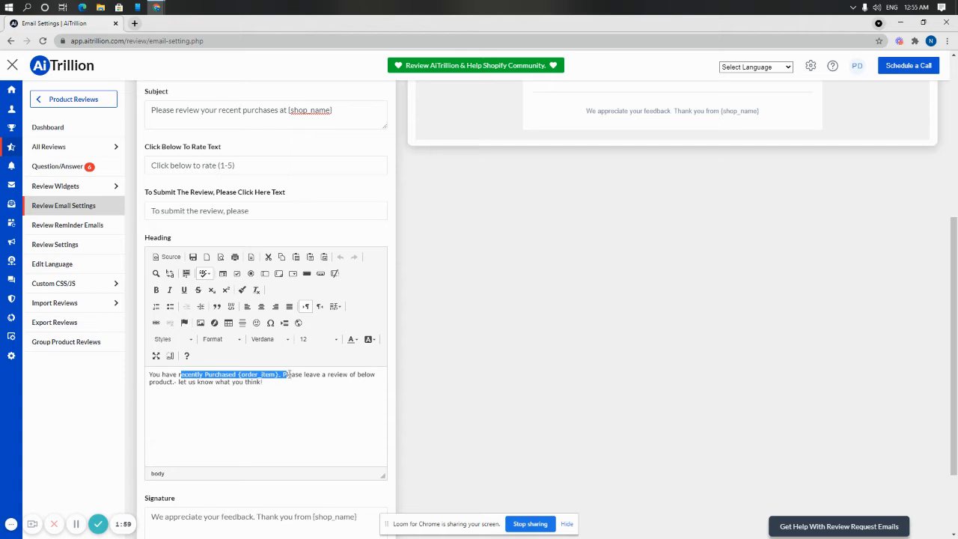
click(284, 375)
drag(278, 374, 239, 375)
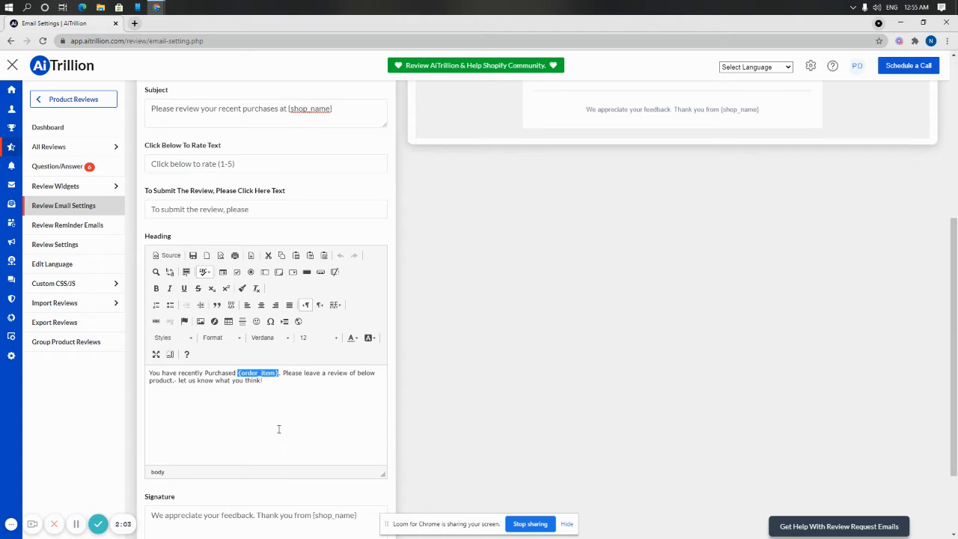
Check the {shop_name} placeholder in the signature and save the after-purchase review email settings
scroll(278, 427, down, 2)
drag(168, 422, 358, 417)
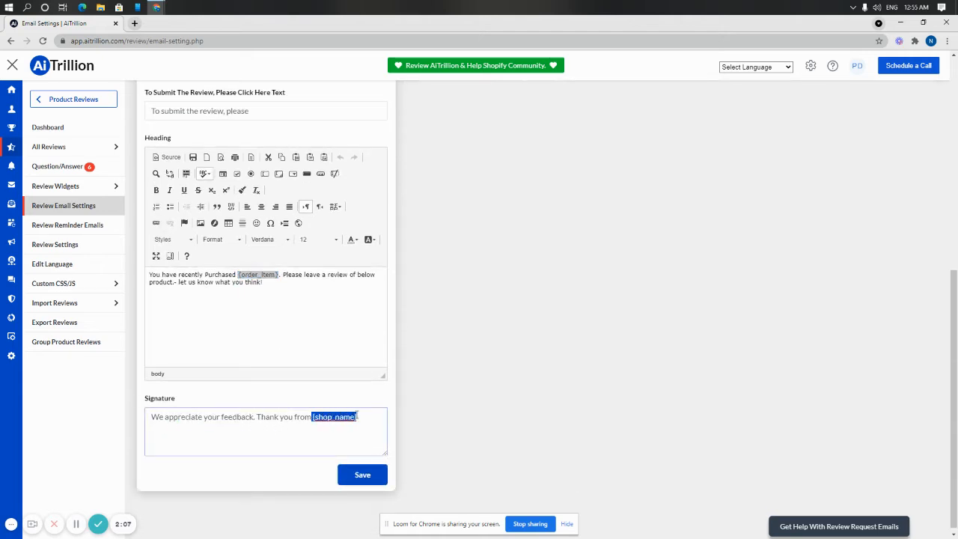
click(366, 482)
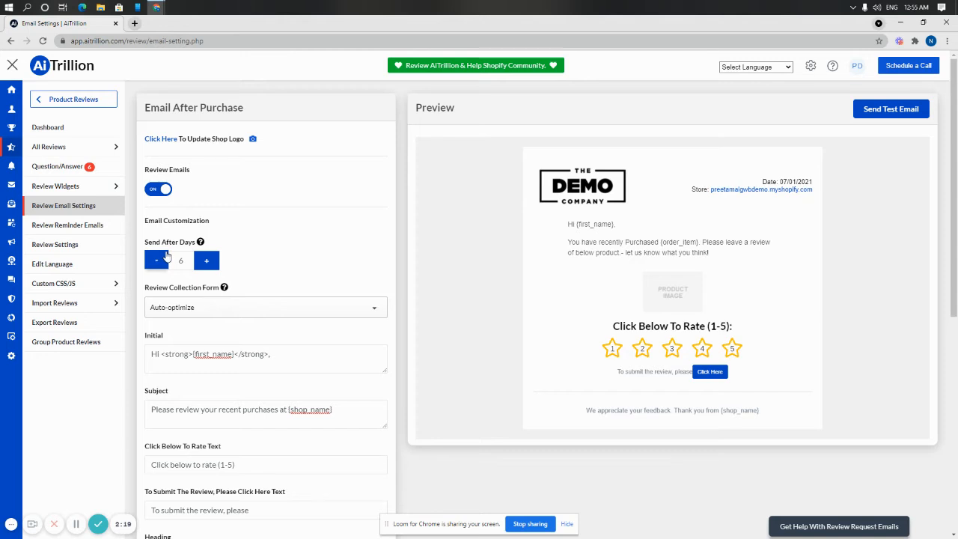
Open the Review Reminder Emails settings and look over the three reminder intervals, the greeting and the rating text
click(107, 228)
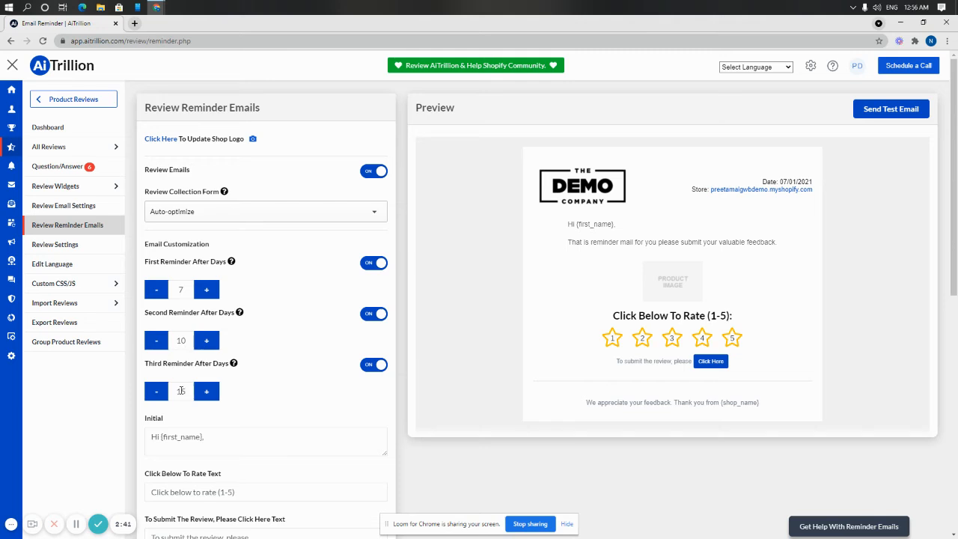
scroll(187, 393, down, 2)
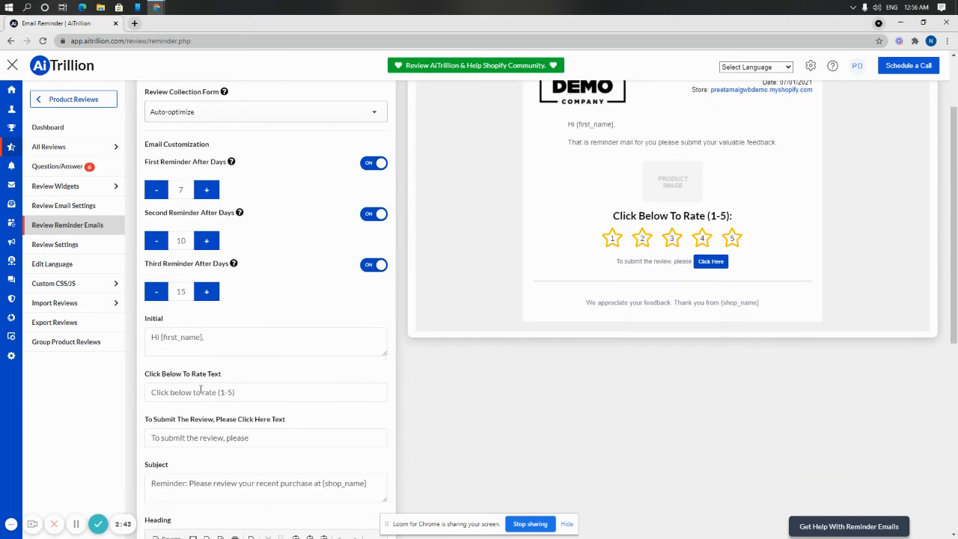
click(242, 342)
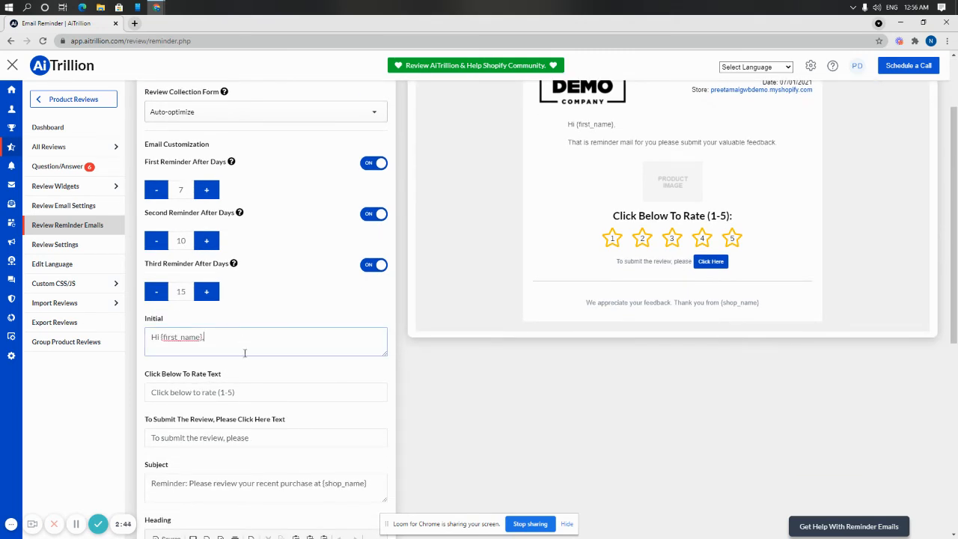
click(263, 386)
scroll(265, 404, down, 1)
scroll(266, 406, down, 1)
scroll(265, 353, up, 4)
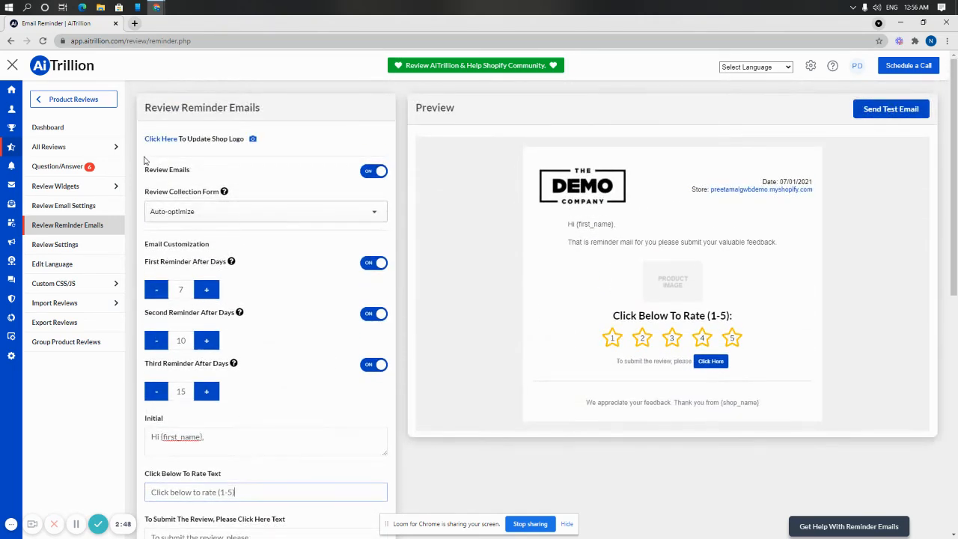
Preview the In-mail and Landing page collection forms for the reminder email and set the form back to Auto-optimize
click(190, 210)
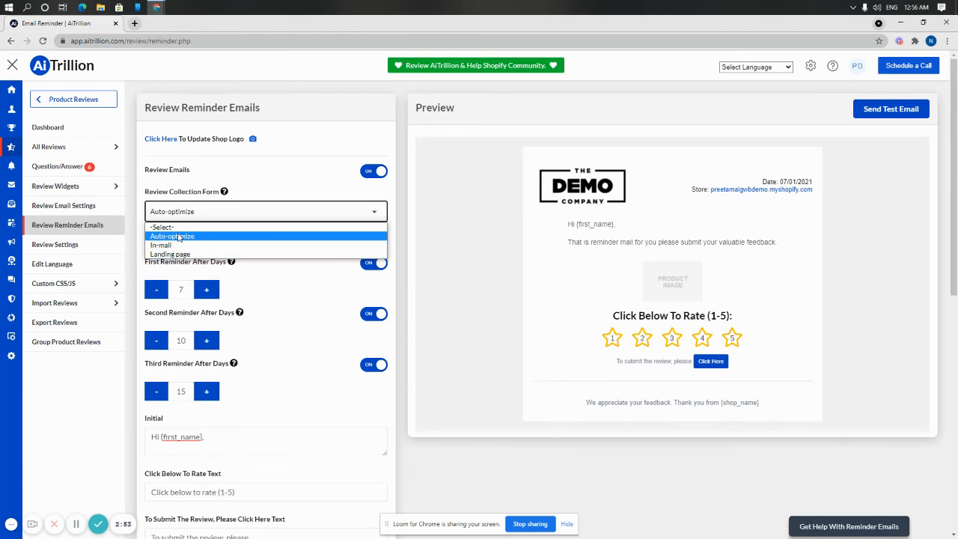
click(172, 247)
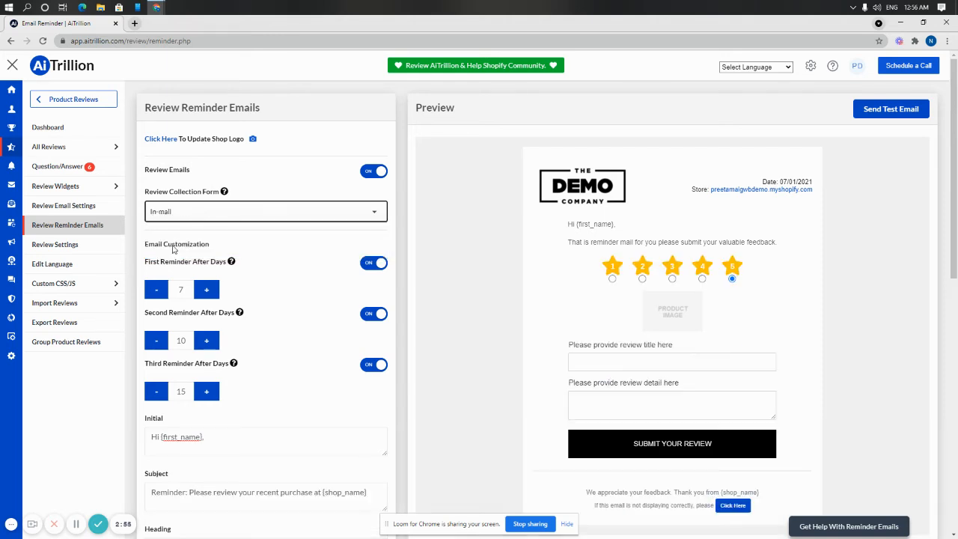
click(192, 212)
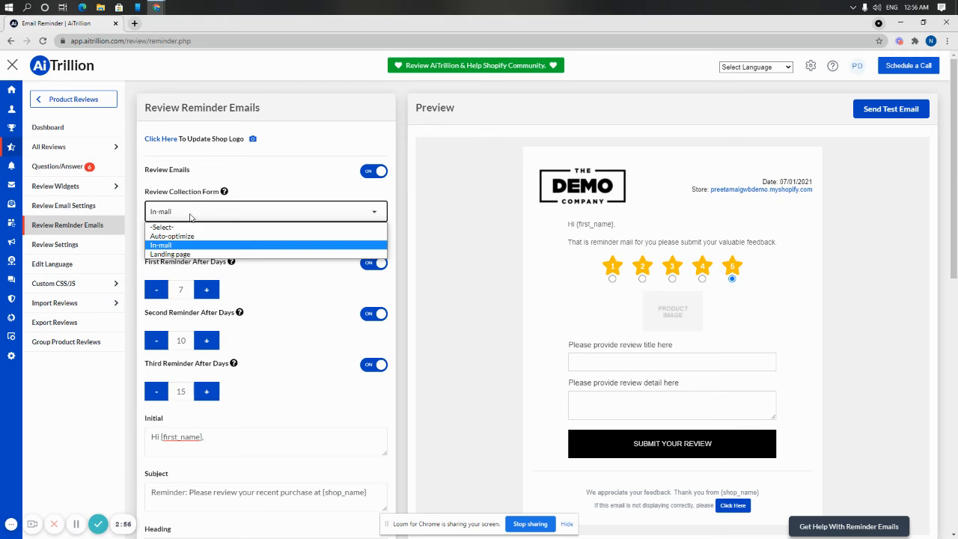
click(180, 254)
click(187, 217)
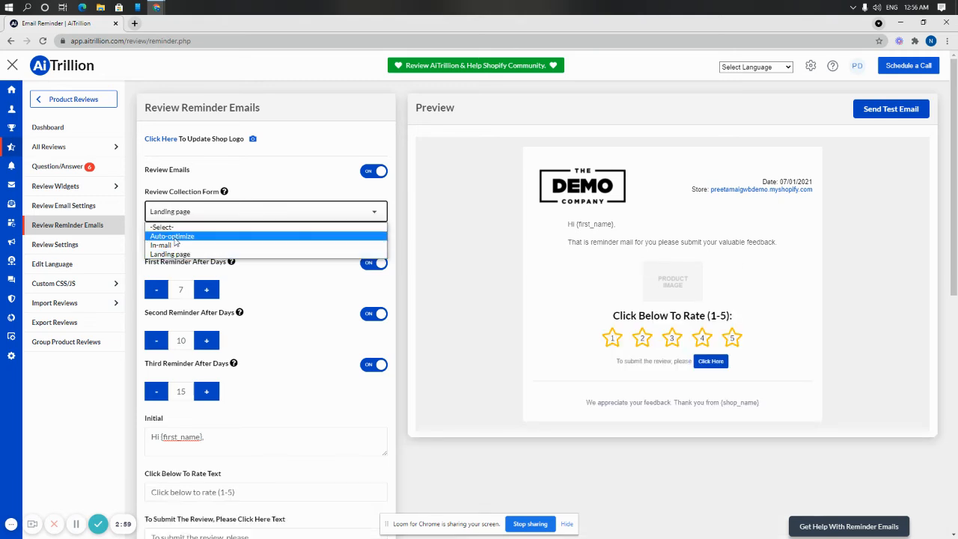
click(178, 237)
Check the reminder email's greeting placeholder, subject, heading and signature, and save the reminder email settings
scroll(298, 413, down, 1)
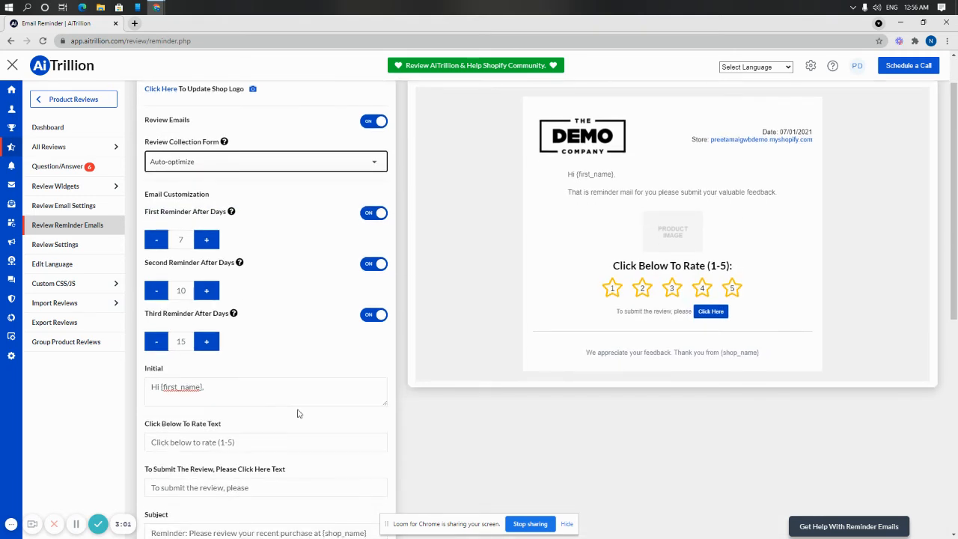
scroll(303, 374, down, 2)
scroll(298, 372, down, 2)
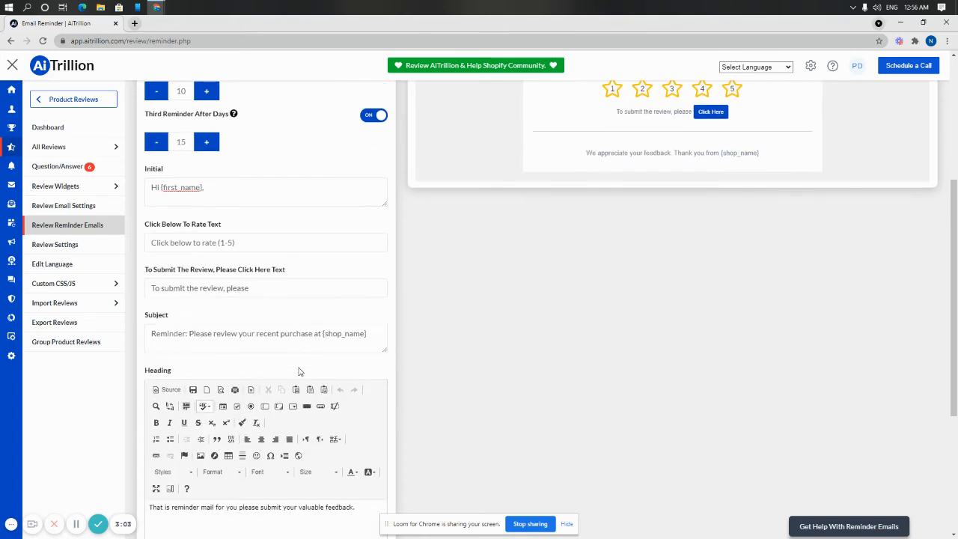
scroll(254, 205, down, 1)
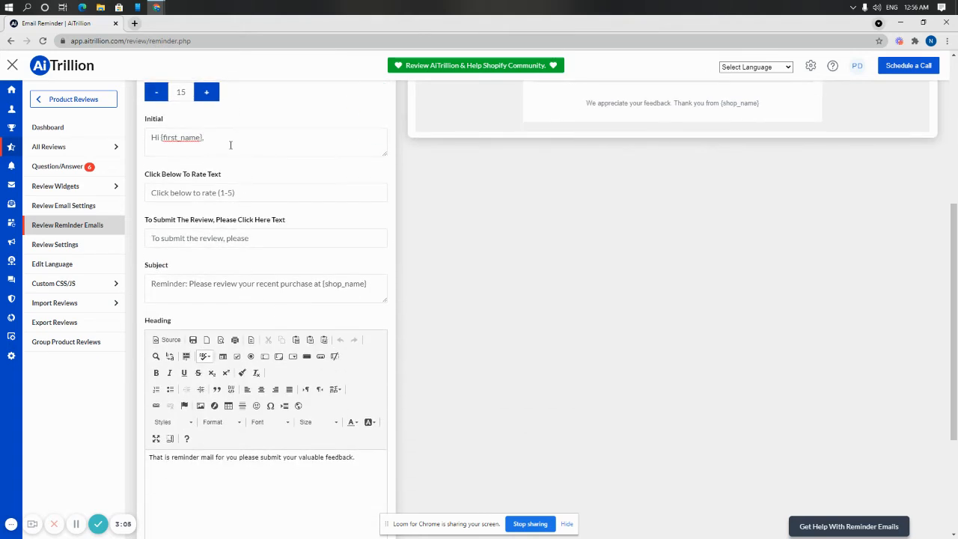
drag(205, 138, 163, 140)
scroll(306, 406, down, 4)
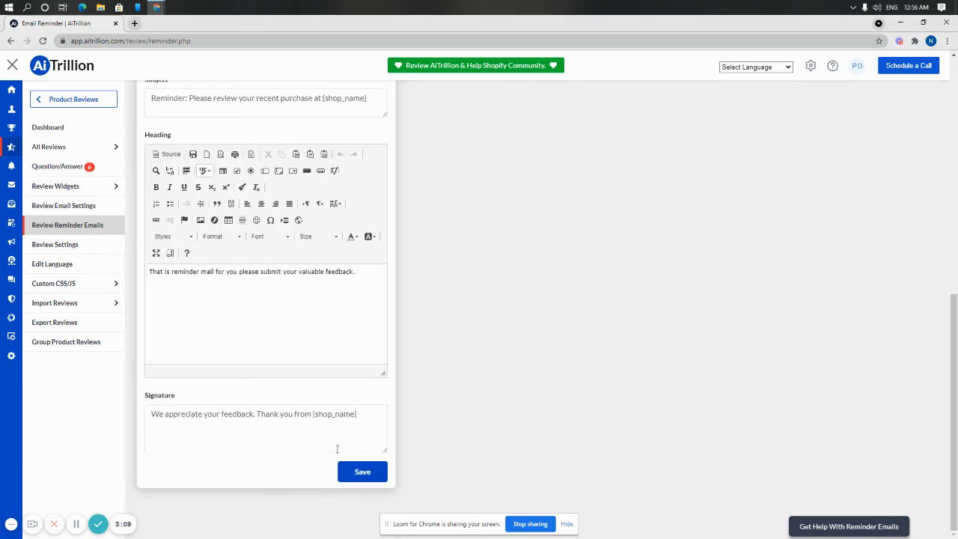
click(363, 468)
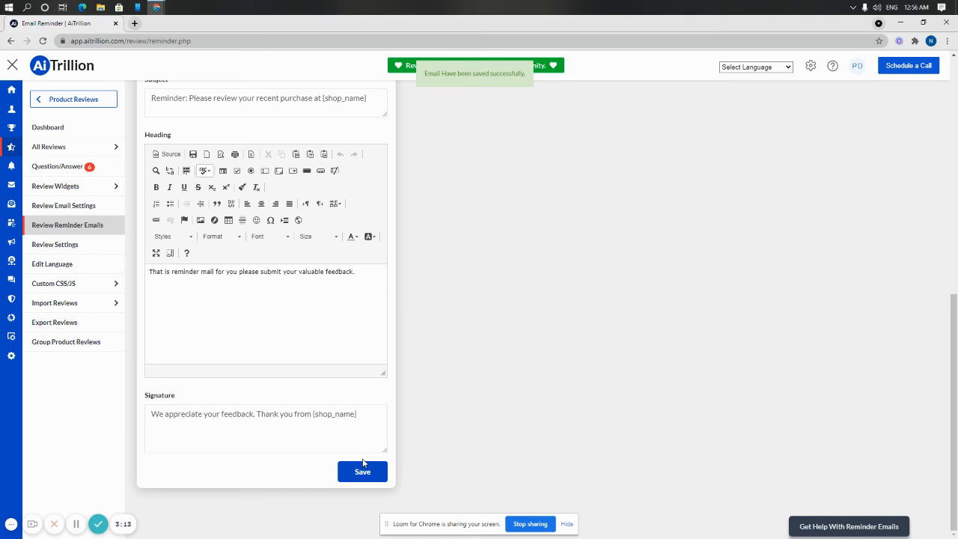
Leave the reminder email settings and return to the main dashboard
scroll(357, 446, up, 12)
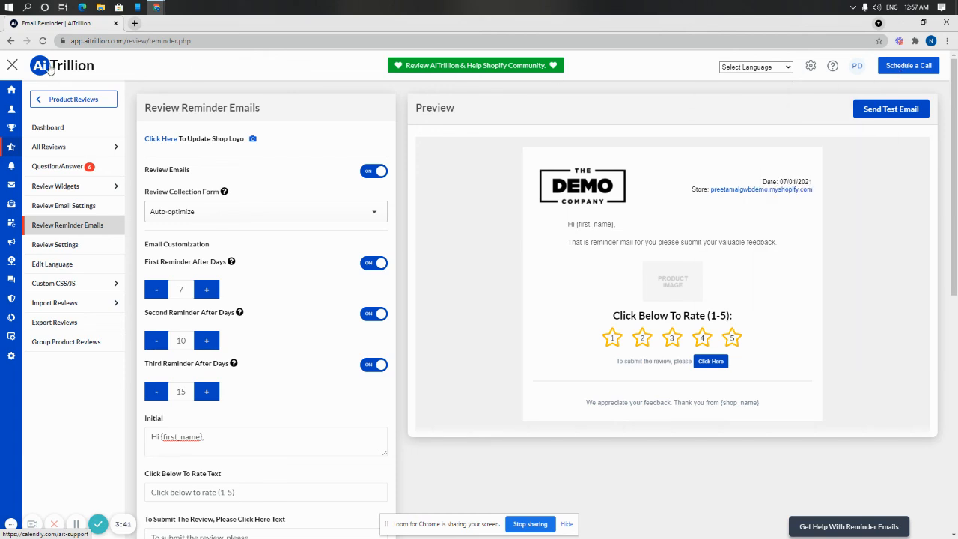
click(13, 91)
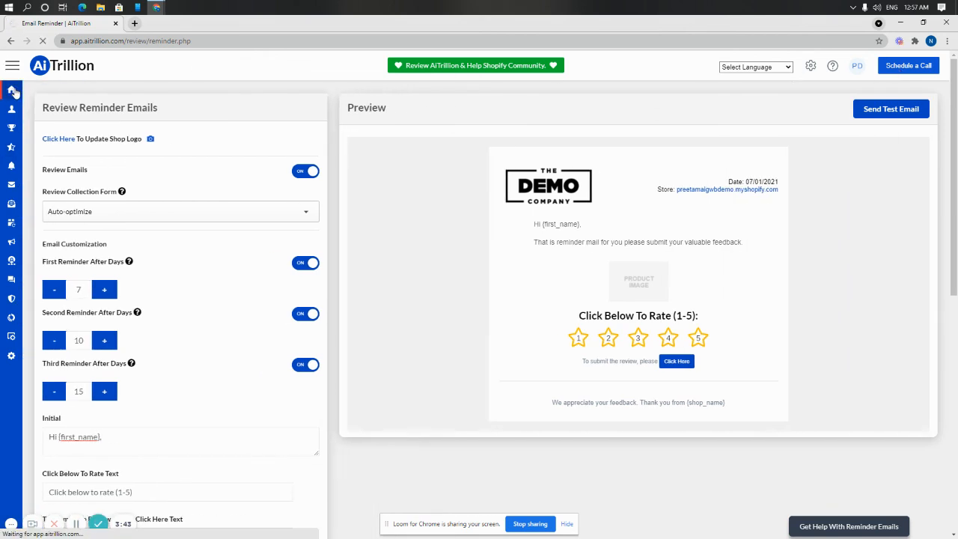